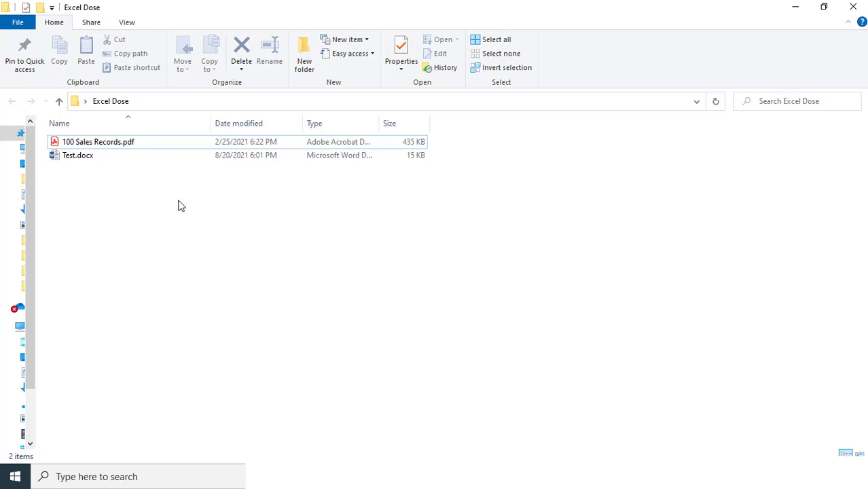
- Select 100 Sales Records.pdf in the Excel Dose folder
click(127, 147)
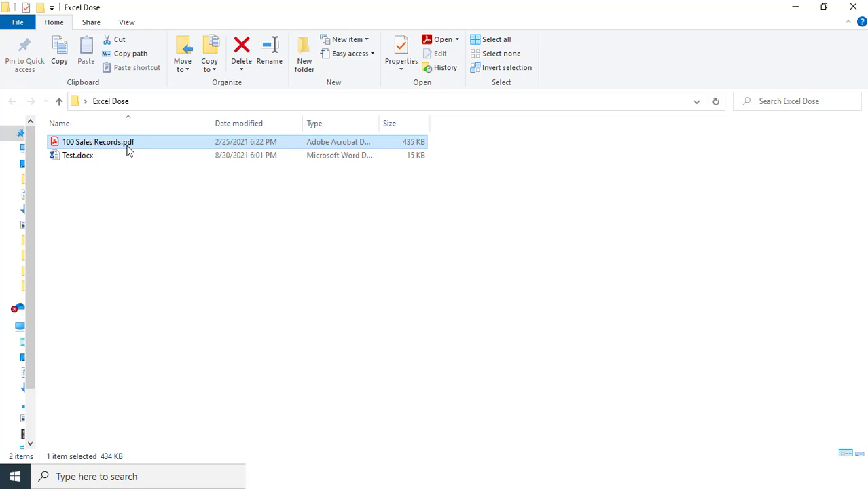
- Open 100 Sales Records.pdf and select the table from the Country header to the Angola row
double_click(122, 146)
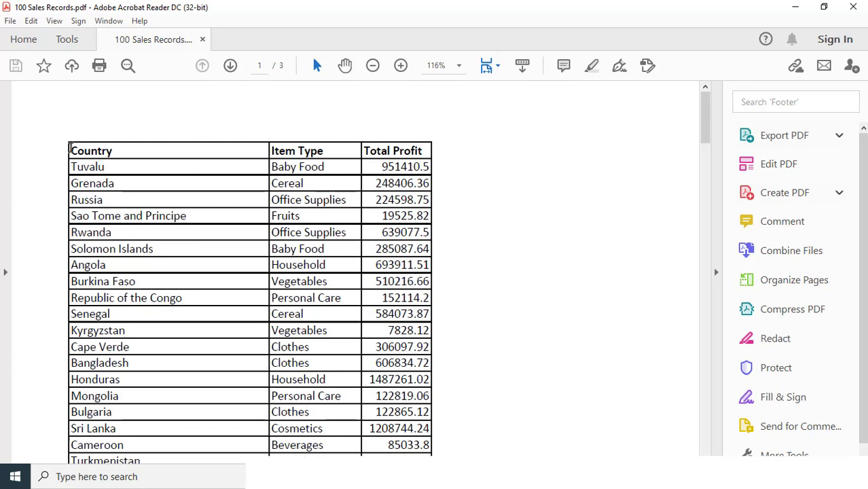
drag(70, 148, 422, 265)
key(ctrl+c)
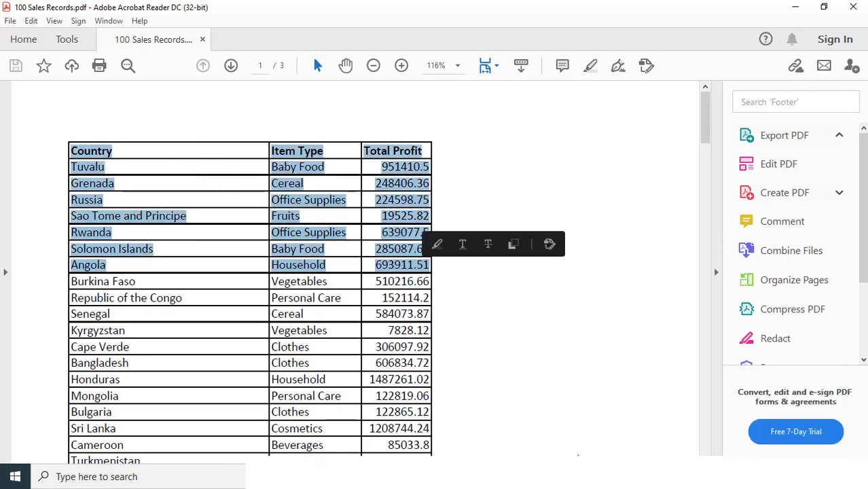
- Paste the sales rows into Test.docx and inspect the borderless cells, including the Sao Tome and Principe row
key(alt+Tab)
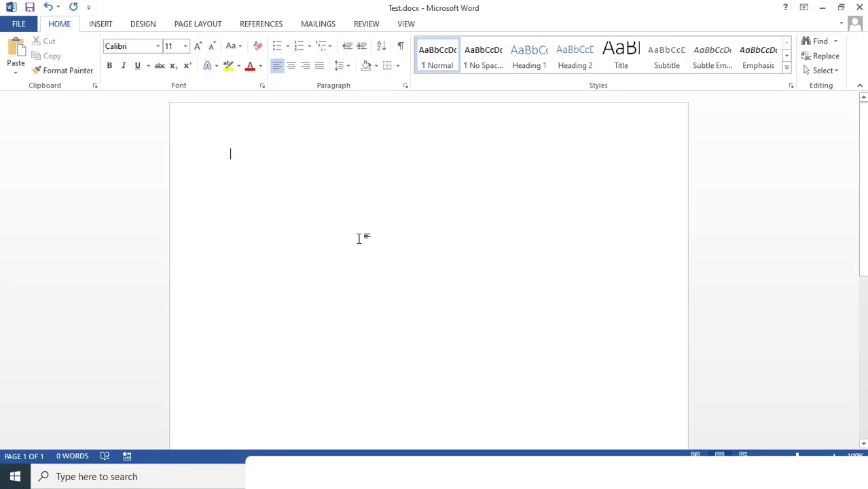
key(ctrl+v)
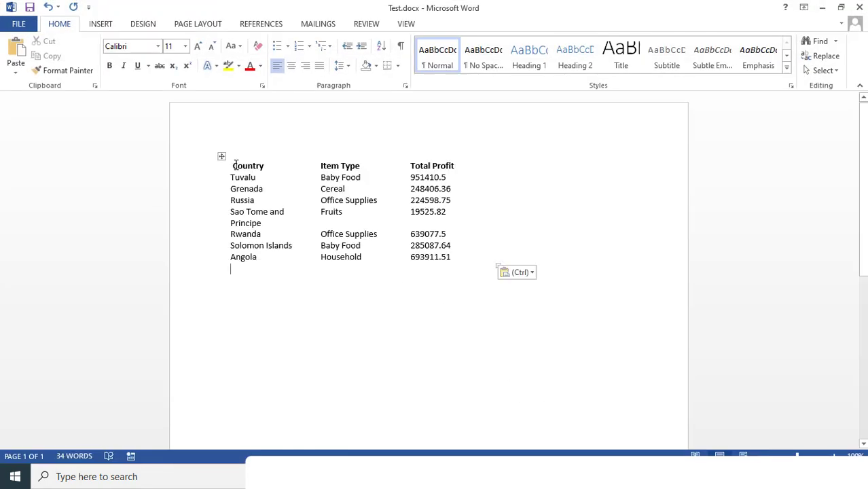
drag(233, 165, 414, 246)
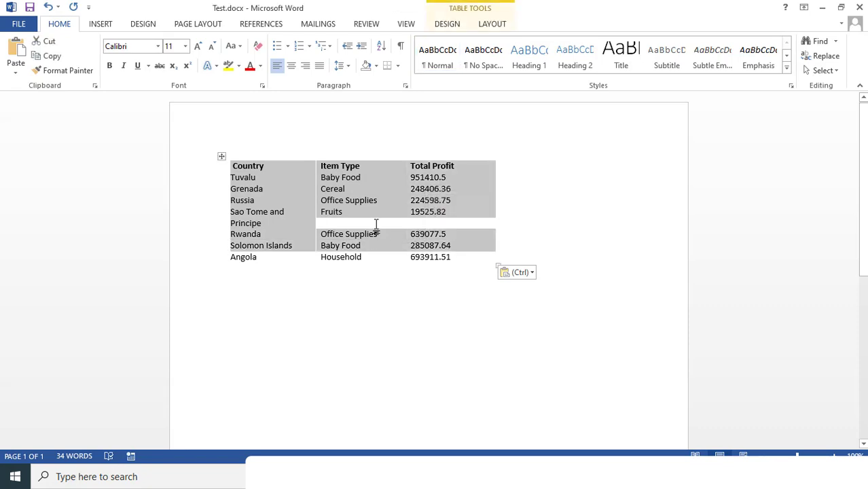
drag(250, 211, 420, 221)
click(231, 214)
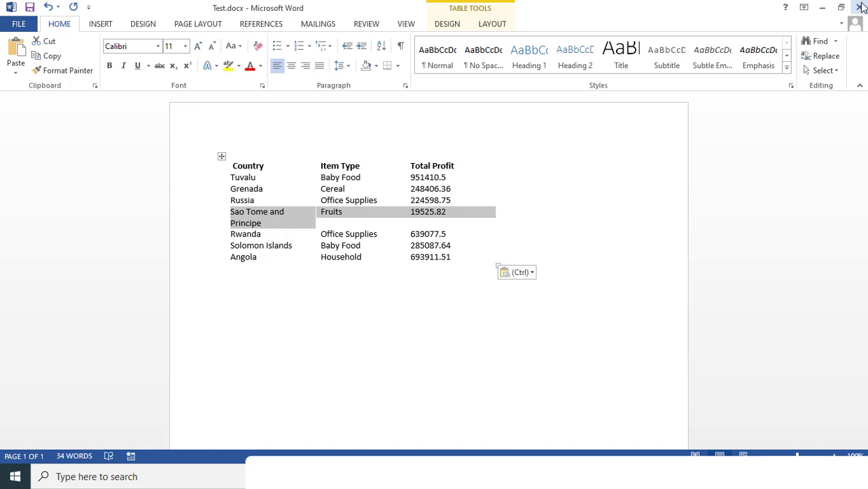
- Close Test.docx with Don't Save, discarding the pasted table
click(859, 7)
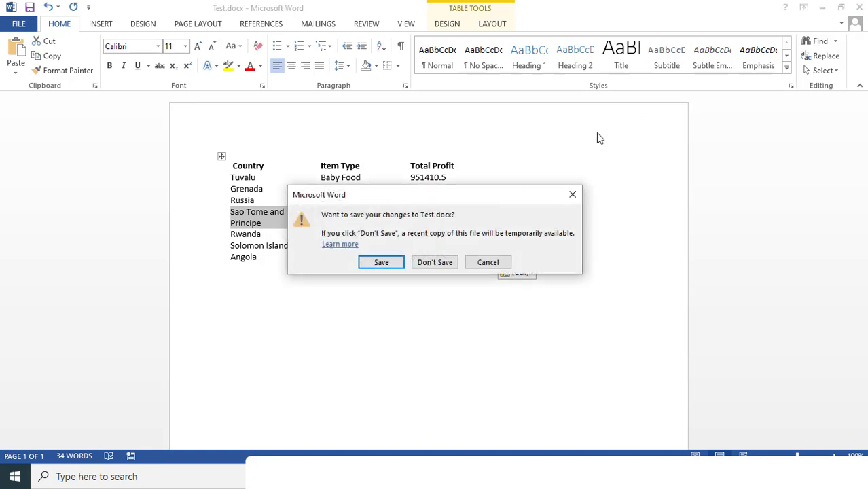
click(435, 262)
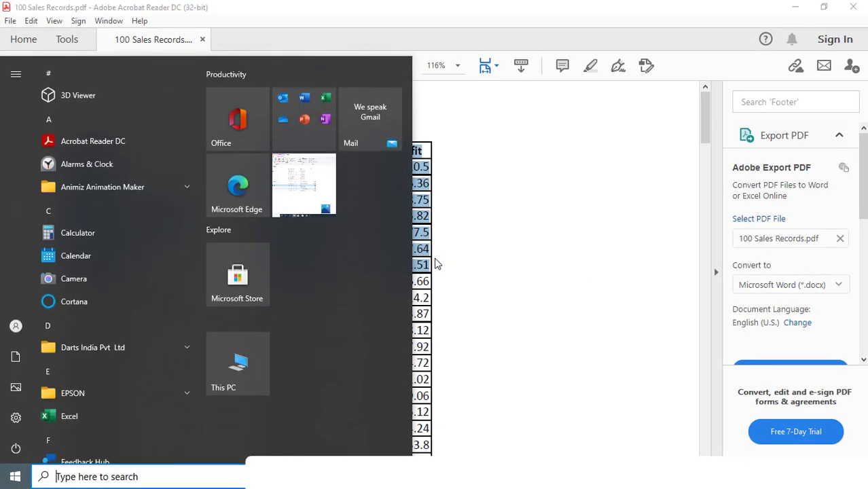
- Search 'word' from the Start menu and launch Word 2013
text(word)
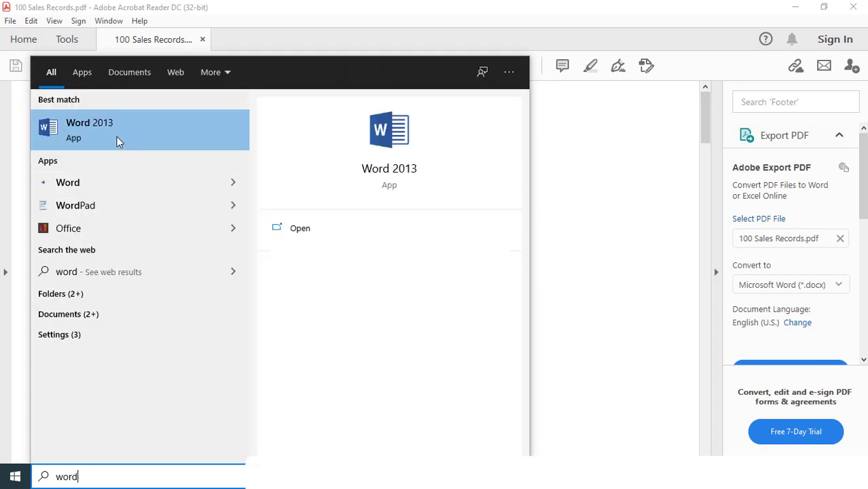
click(85, 129)
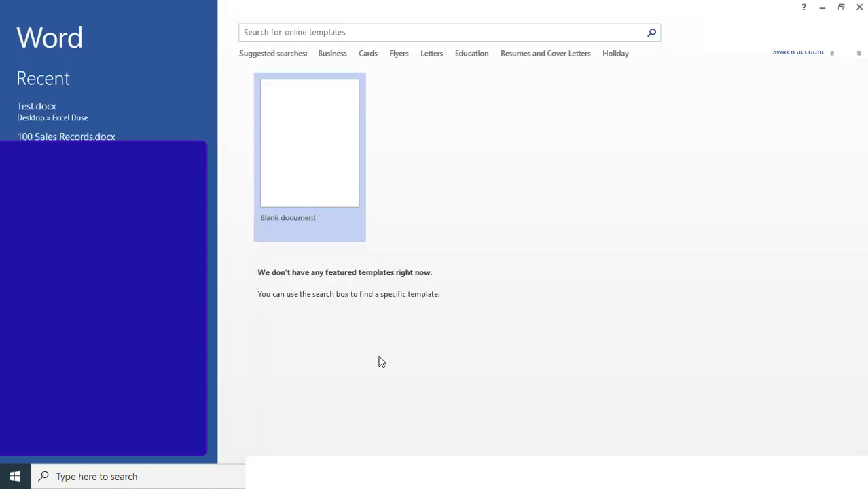
- Drag 100 Sales Records.pdf from the Excel Dose folder onto Word's Blank document tile
mouse_move(357, 476)
click(357, 411)
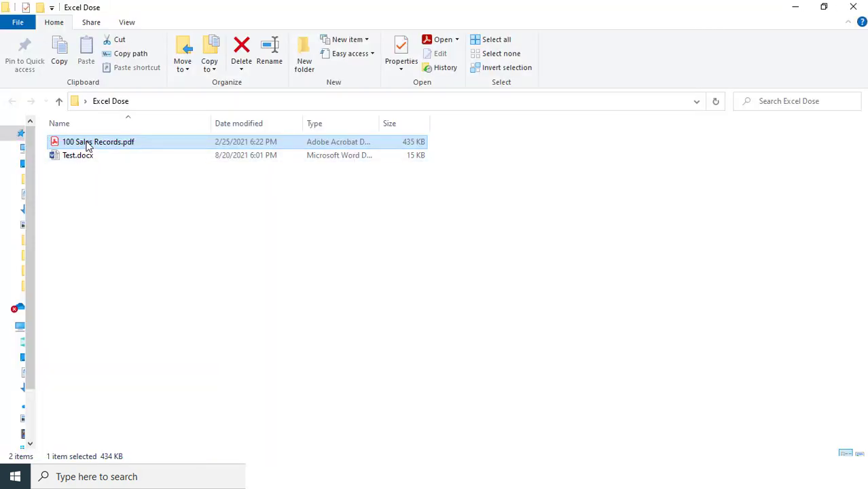
drag(301, 245, 307, 175)
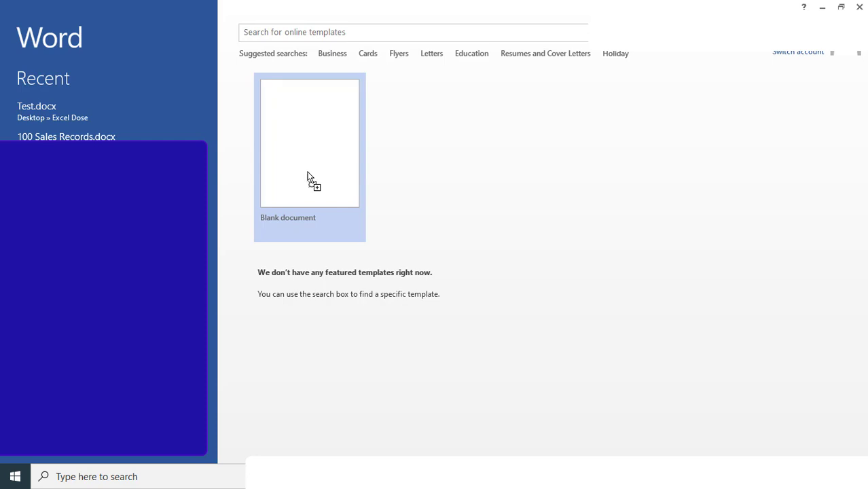
drag(307, 175, 307, 176)
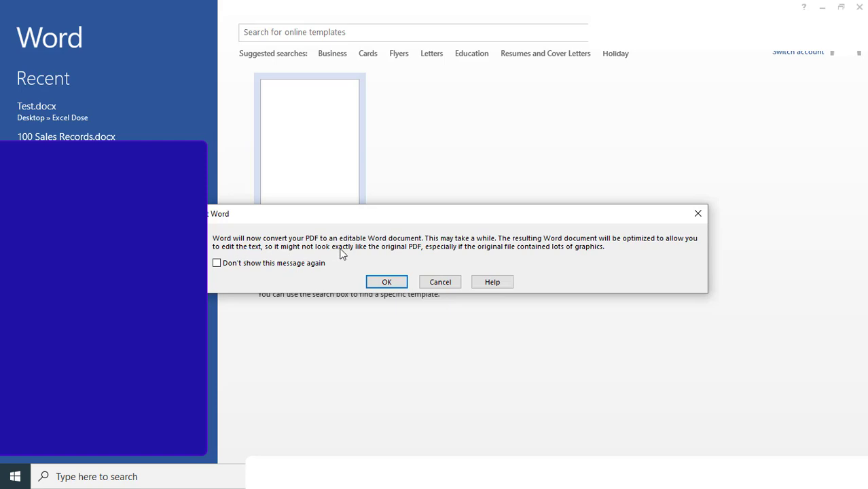
- Confirm the PDF conversion so 100 Sales Records opens with its bordered sales tables
click(387, 282)
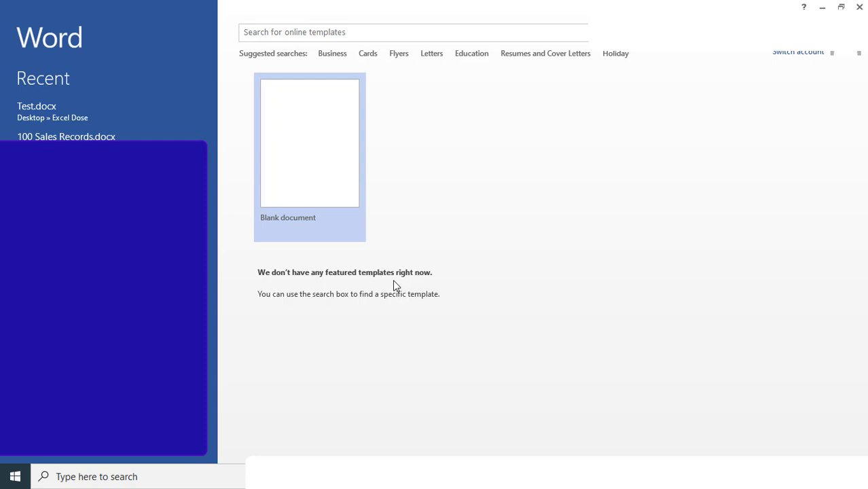
click(301, 239)
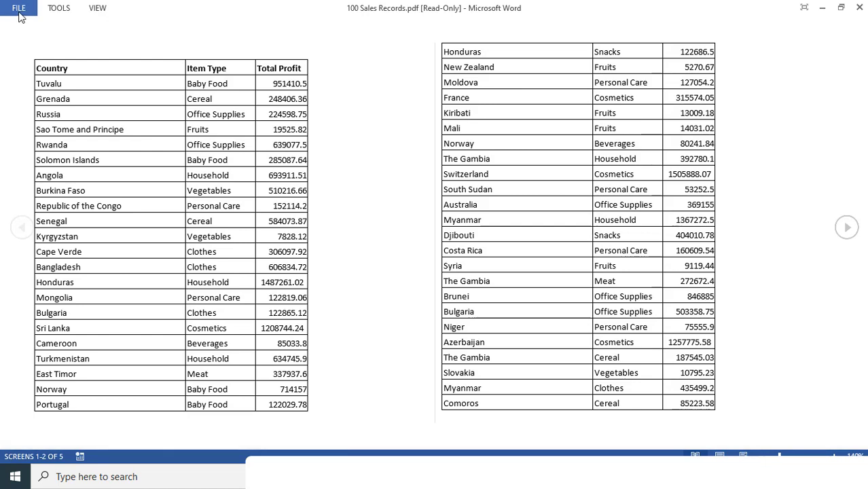
- Save the converted document as 100 Sales Records.docx in the Excel Dose folder
click(19, 9)
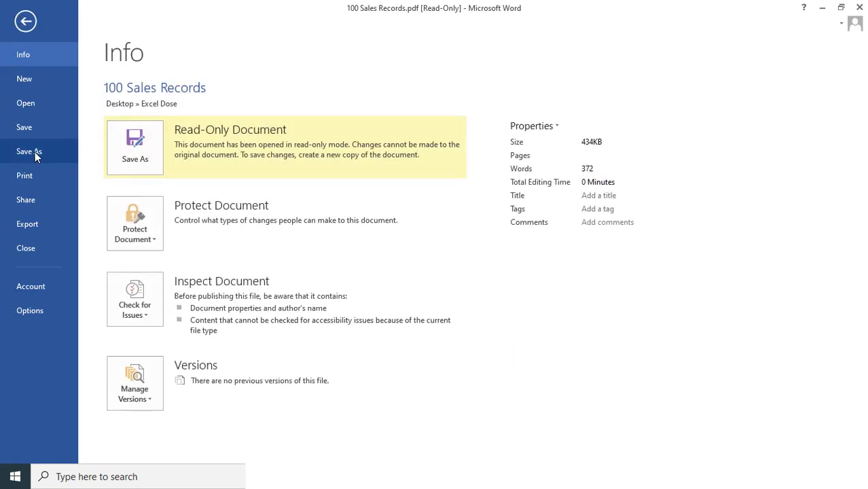
click(31, 152)
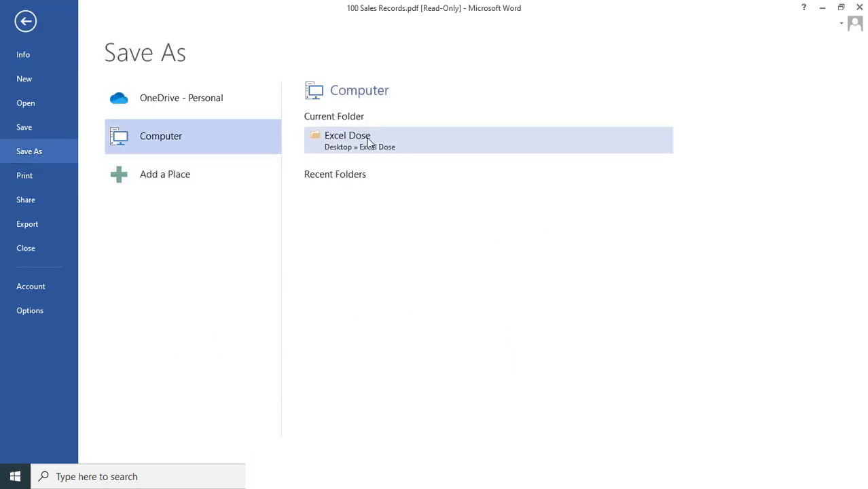
click(364, 137)
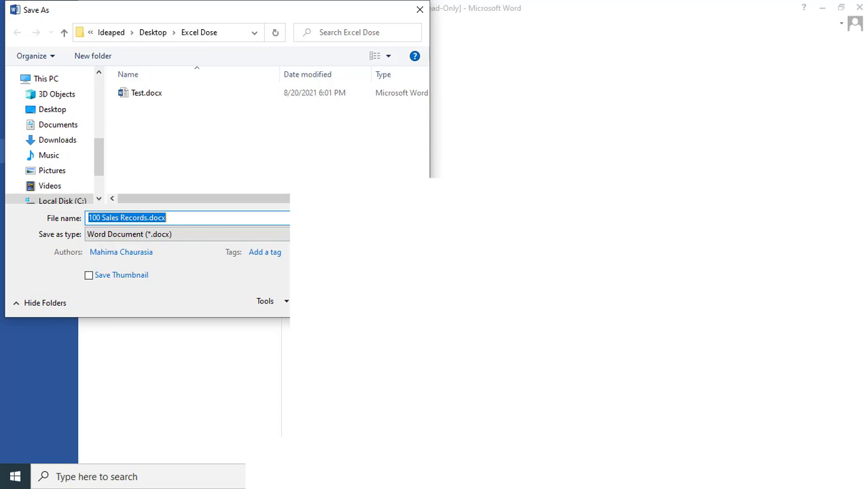
key(End)
key(Escape)
key(Escape)
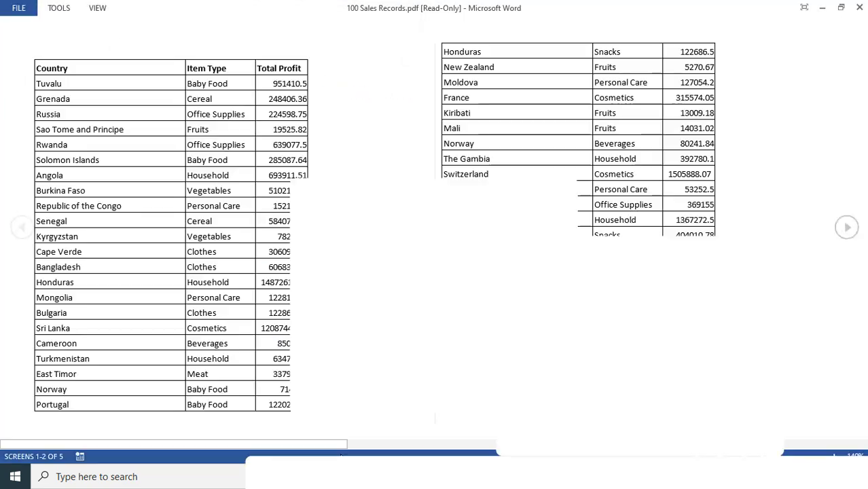
- Open 100 Sales Records.docx, close the read-only view, and reopen it for editing
key(alt+Tab)
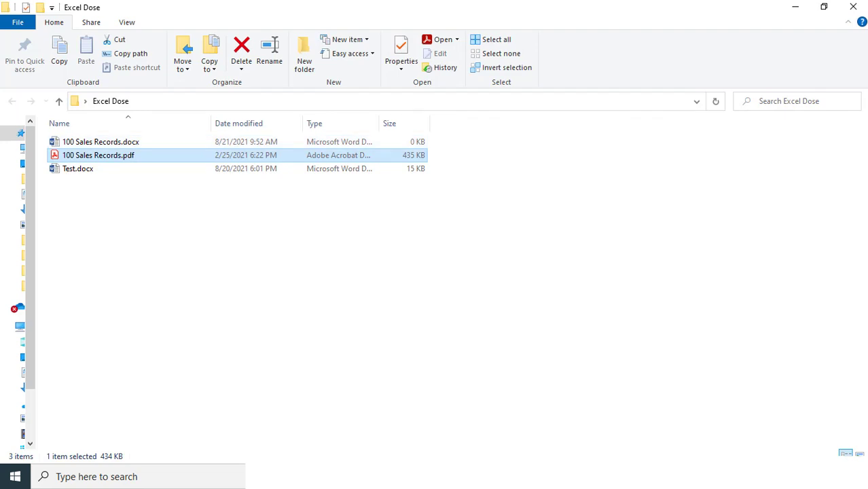
double_click(410, 142)
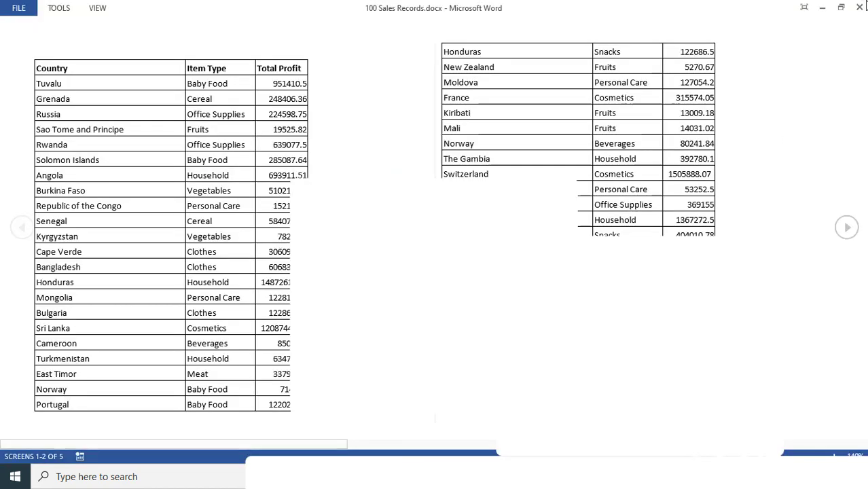
click(860, 8)
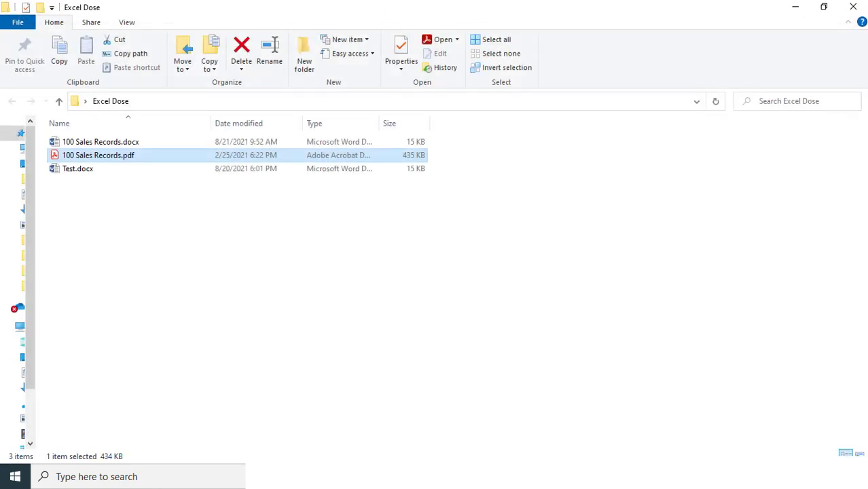
double_click(121, 144)
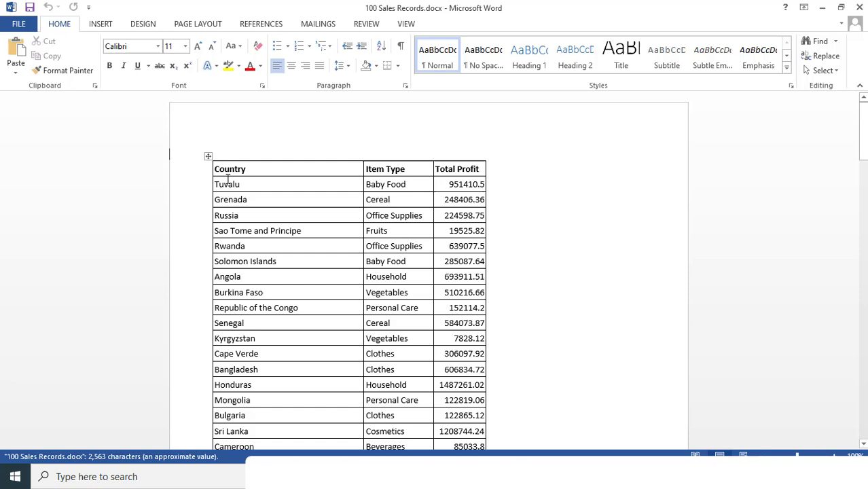
- Append 'test' to the Russia cell so it reads 'Russia test'
drag(216, 168, 321, 206)
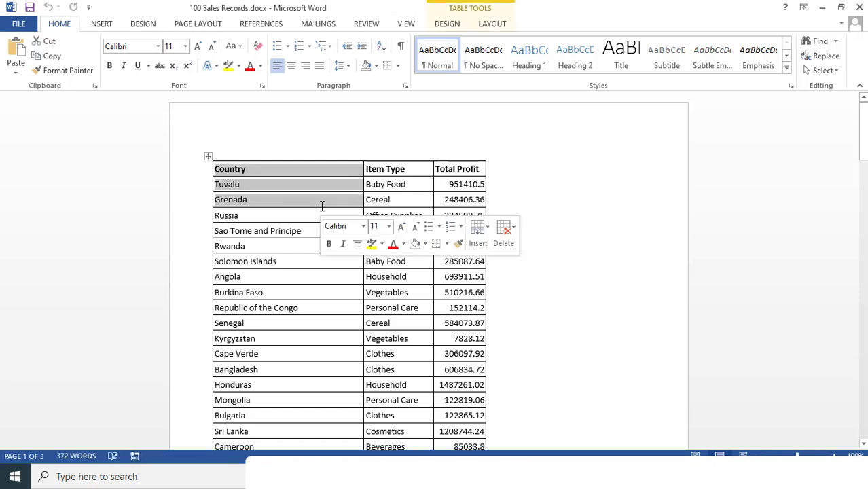
click(275, 216)
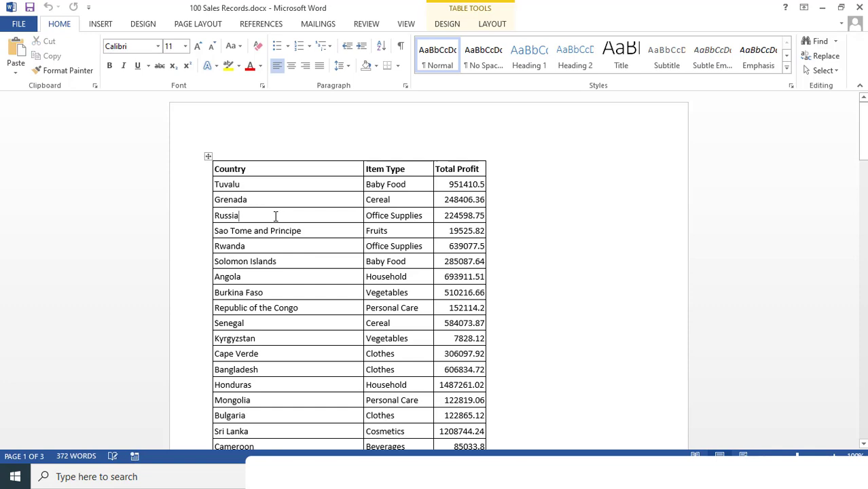
text(test)
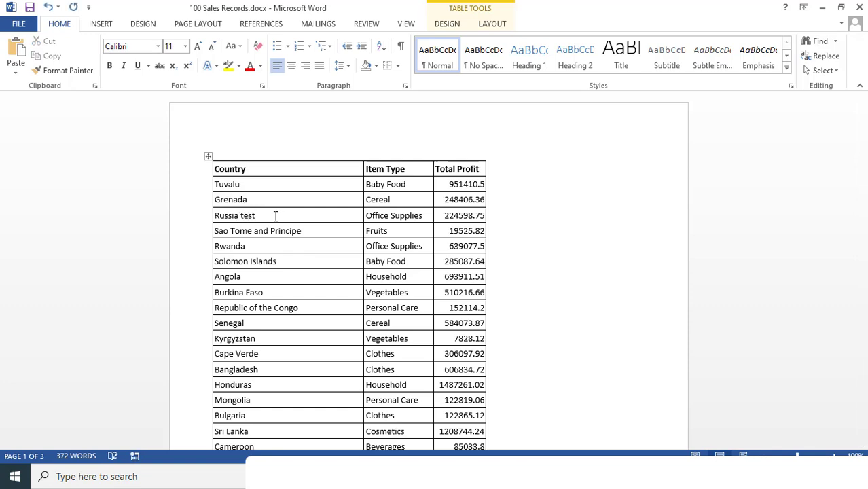